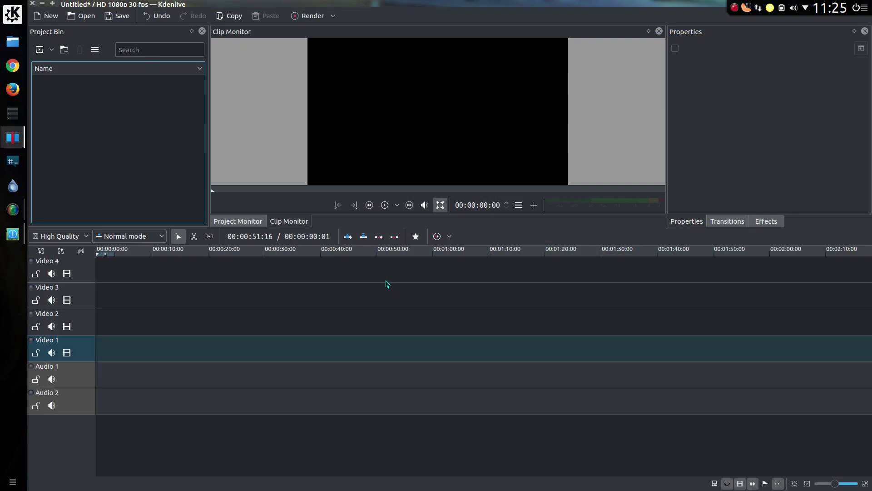
- Screenshot the screen into Kdenlive's Project Bin, then minimize Spectacle and close Connections and Kdenlive without saving
key("Print")
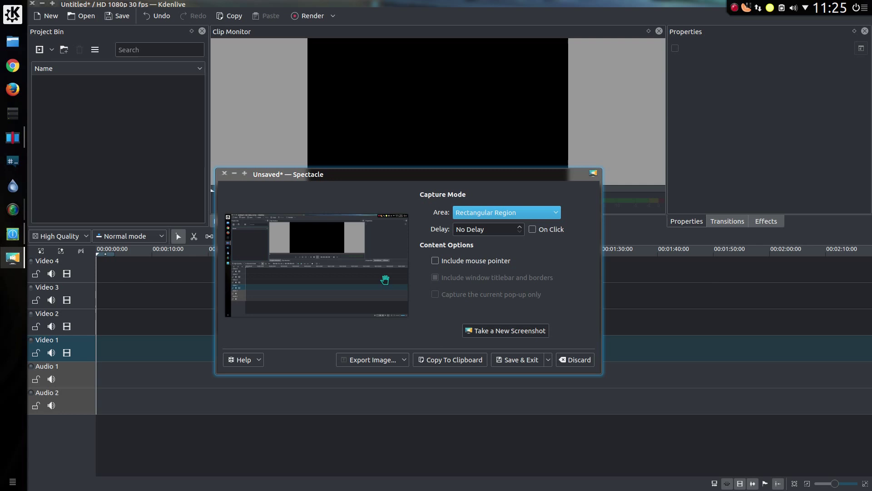
left_click_drag(375, 276, 132, 204)
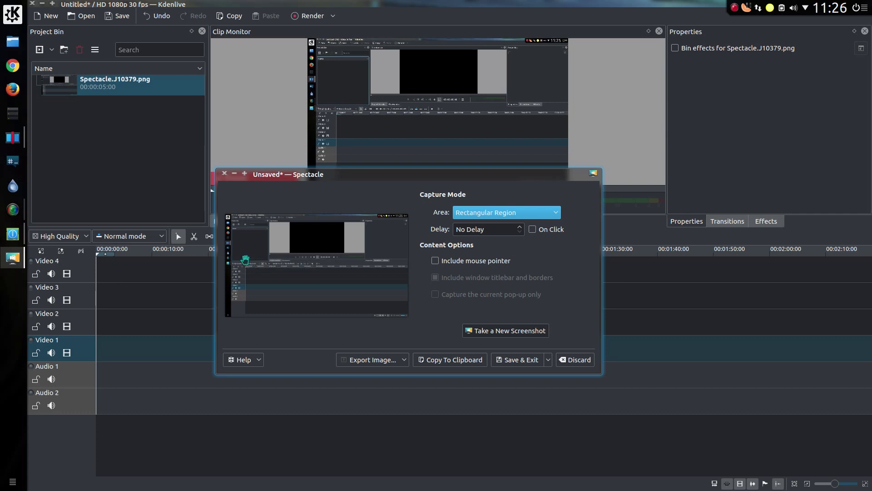
left_click(234, 181)
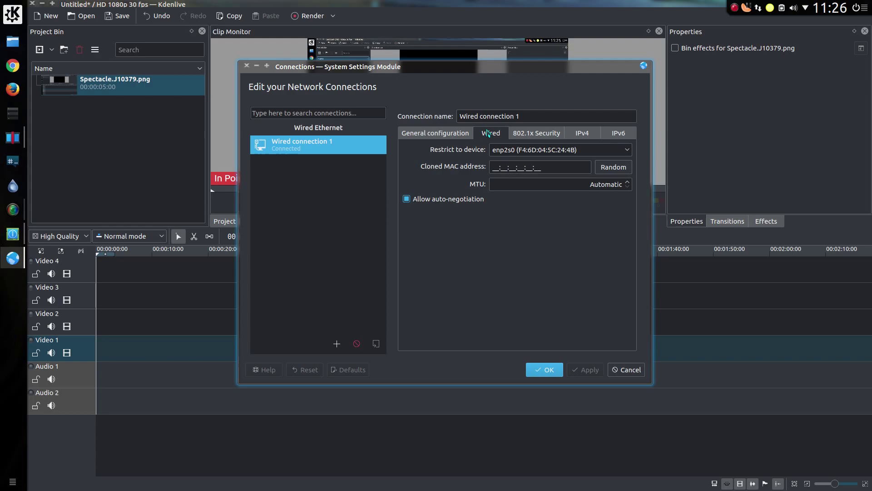
key("alt+F4")
key("alt+F4")
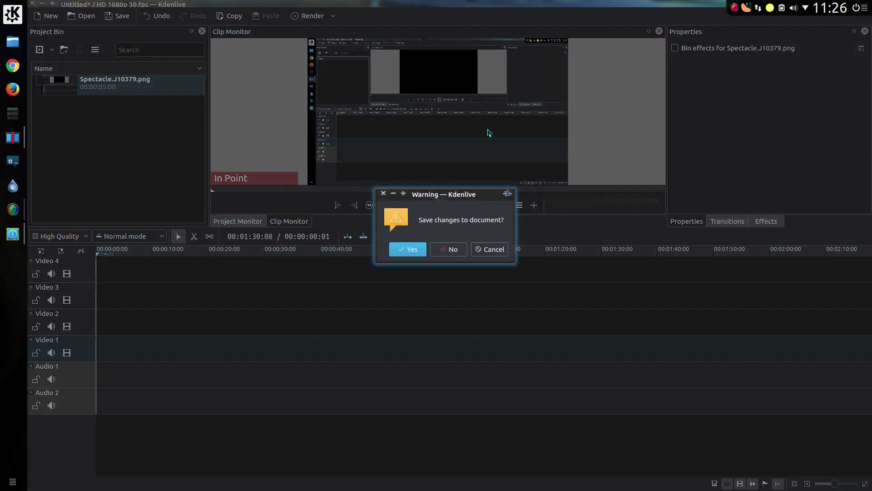
key("alt+n")
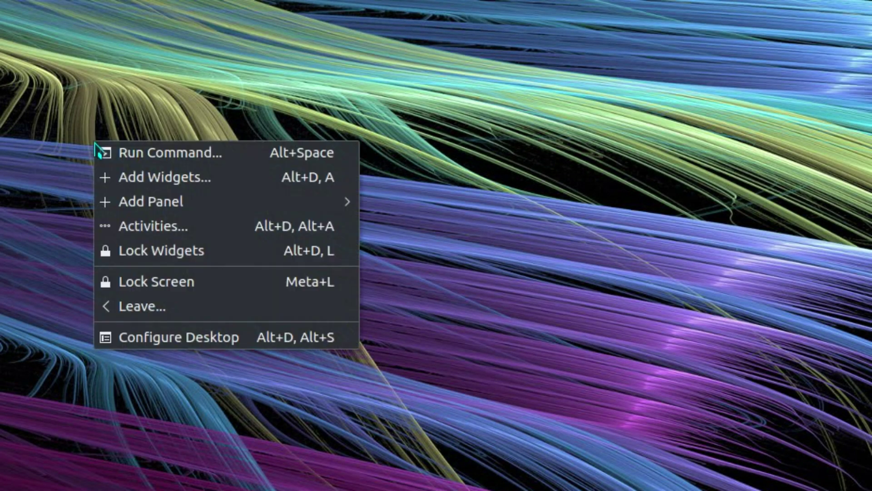
- Add an Application Menu Bar panel along the top edge, then drag its length slider shorter
mouse_move(210, 202)
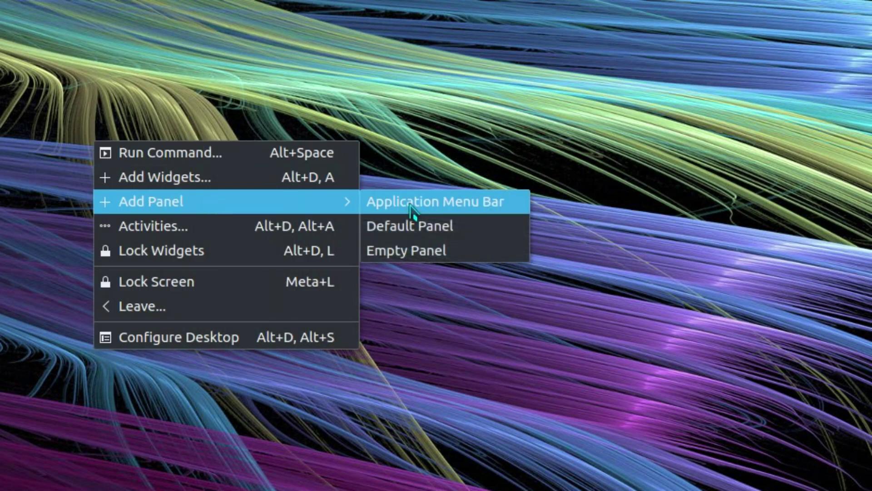
left_click(474, 211)
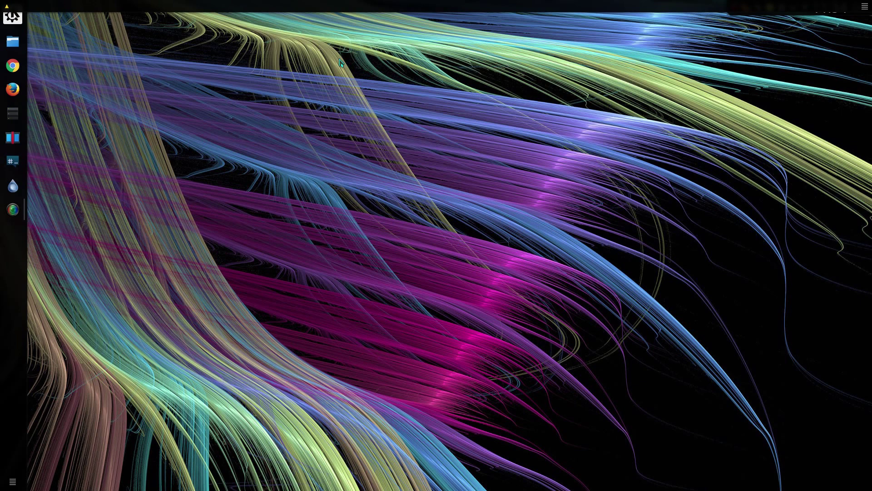
right_click(268, 4)
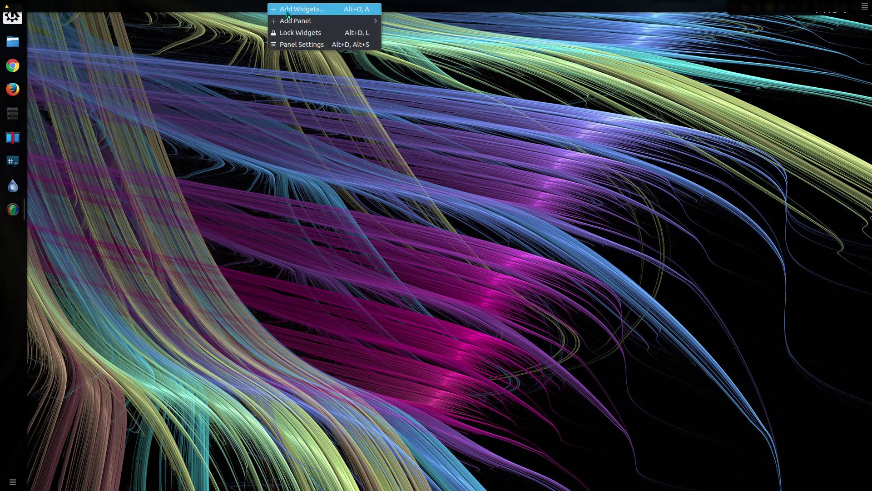
left_click(304, 10)
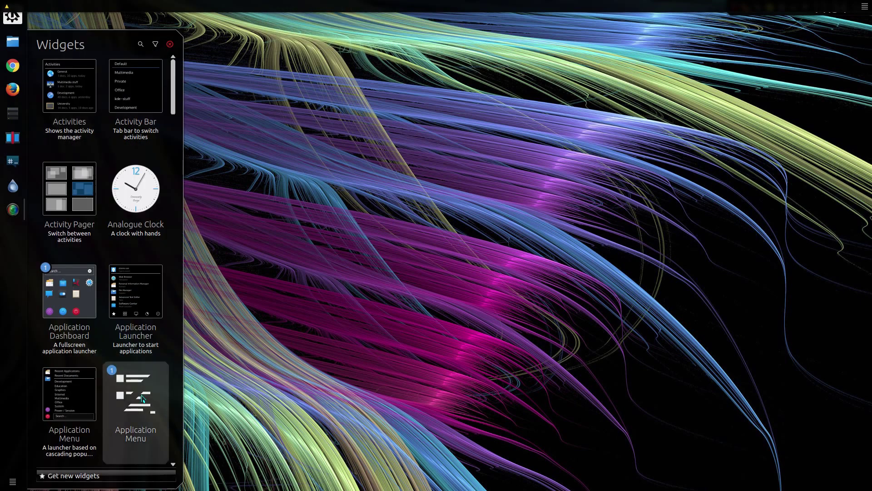
left_click(315, 196)
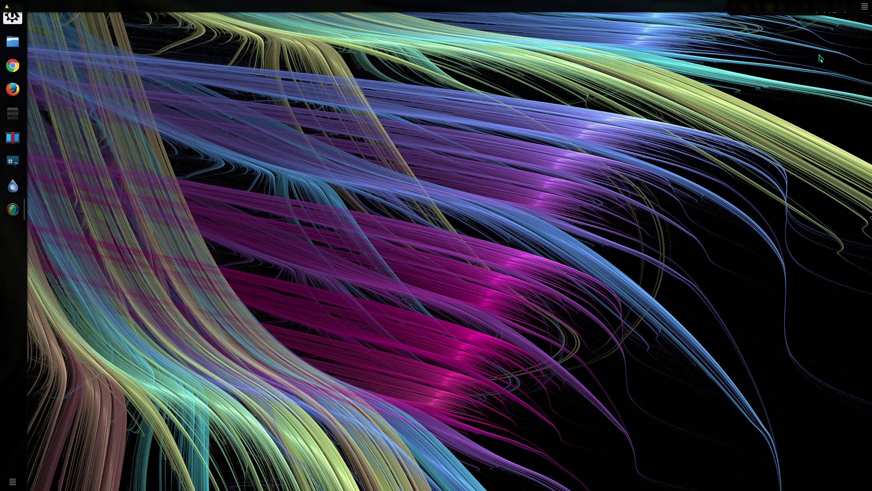
left_click(864, 6)
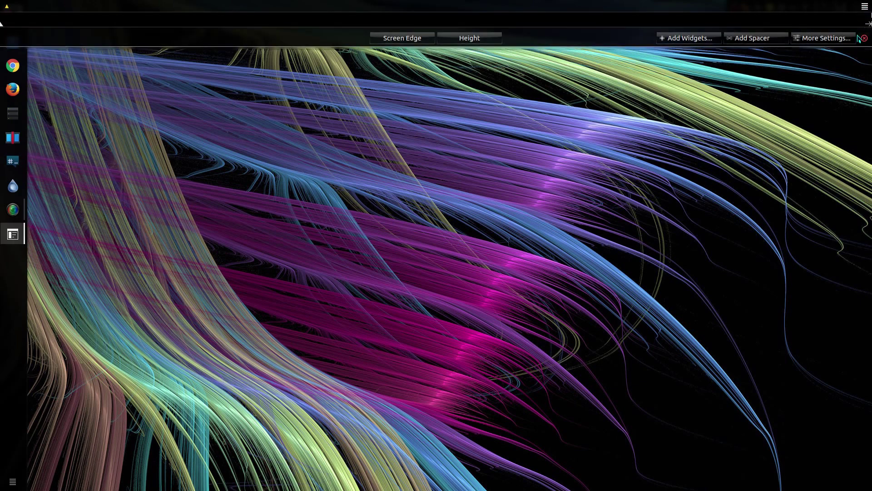
left_click_drag(867, 23, 431, 24)
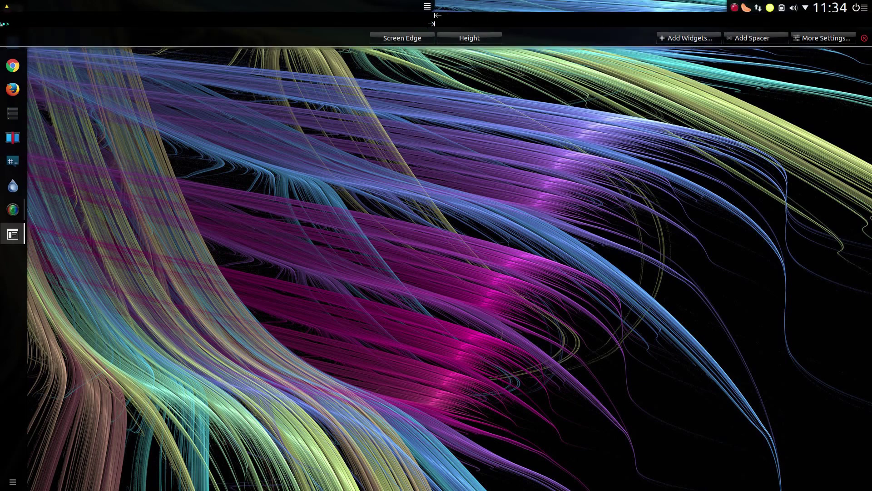
- Reach the Application Style settings through the application menu's disabled-menu notice
left_click(69, 6)
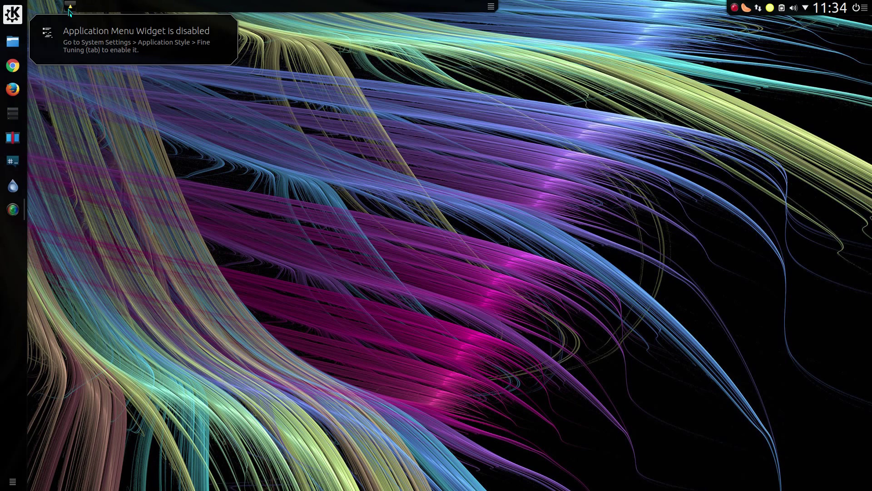
left_click(69, 10)
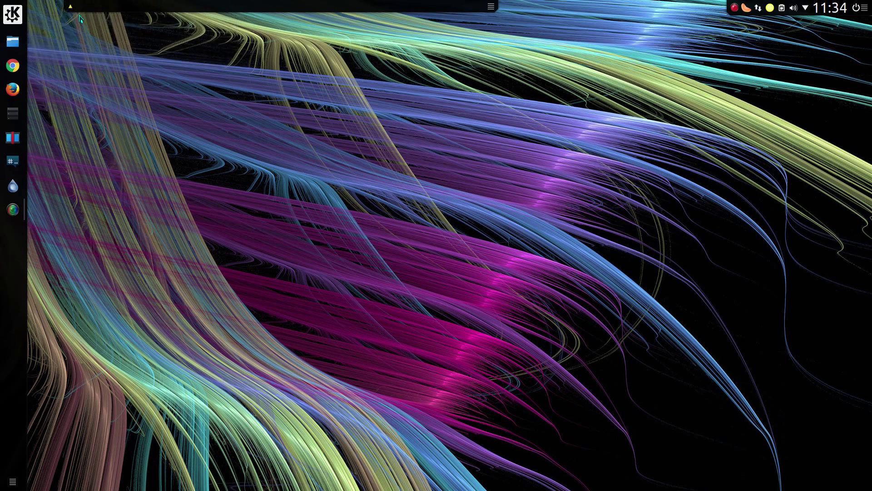
left_click(70, 10)
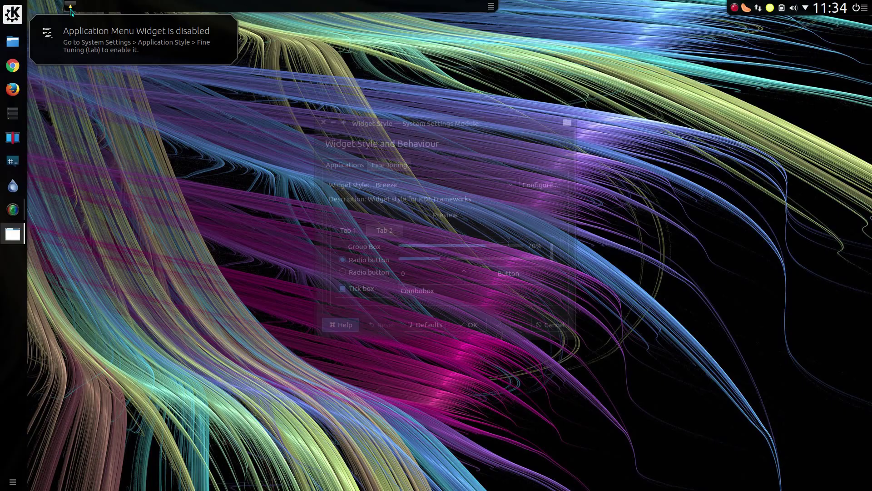
- Set Fine Tuning's Menubar style to Application Menu widget, apply, and confirm with OK
left_click(387, 166)
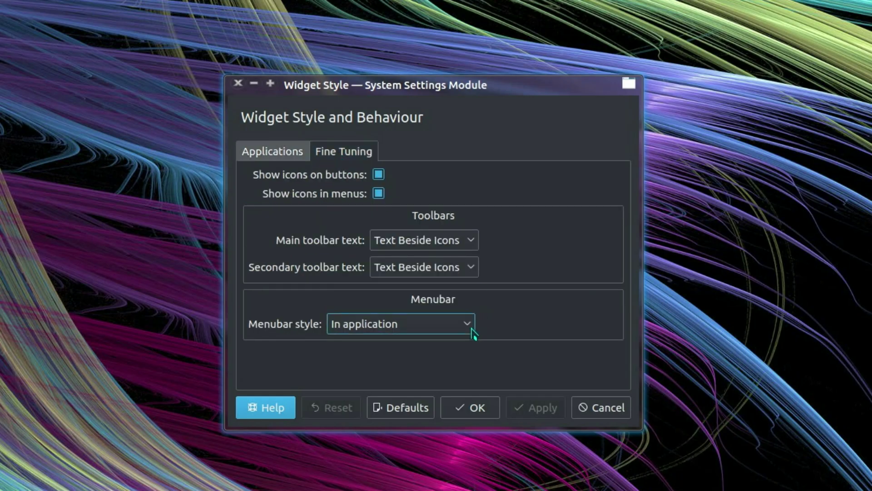
left_click(473, 331)
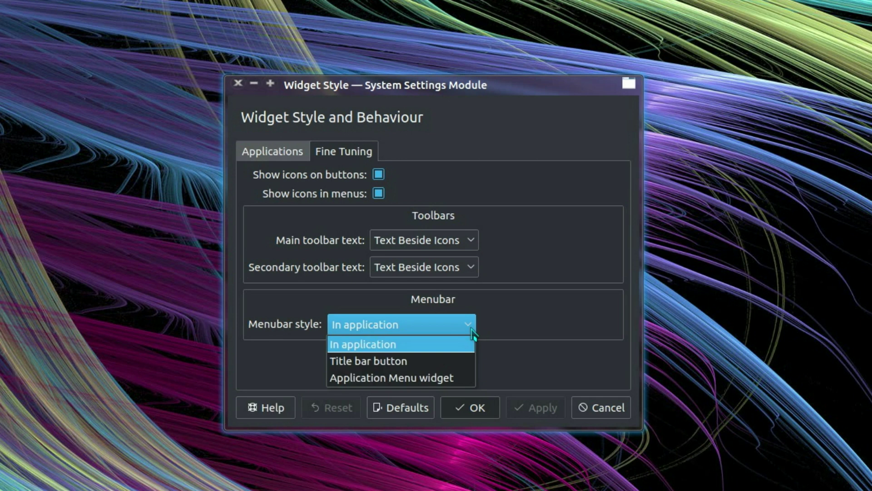
left_click(461, 377)
left_click(522, 414)
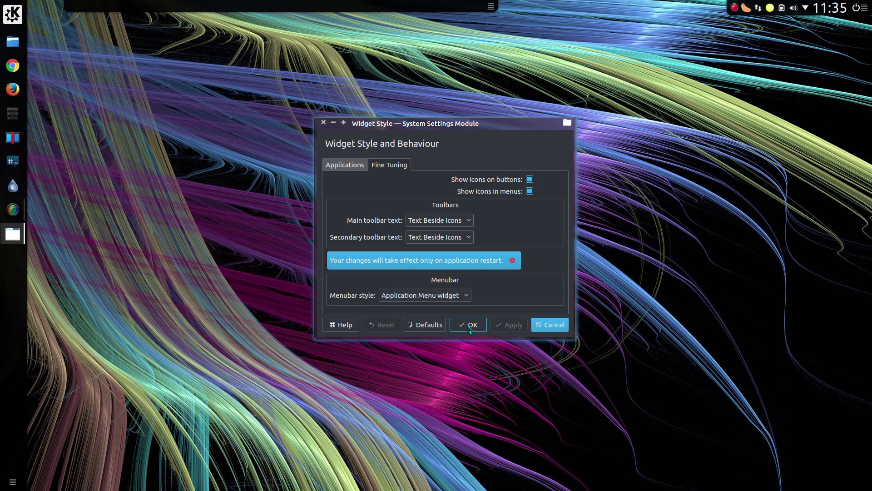
left_click(469, 325)
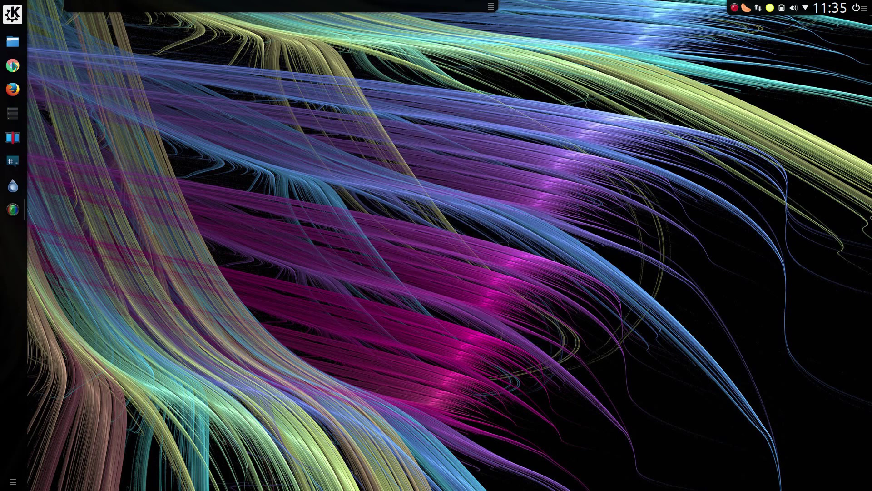
- Launch Google Chrome from the dock and use File > New tab in the global menu bar
left_click(12, 66)
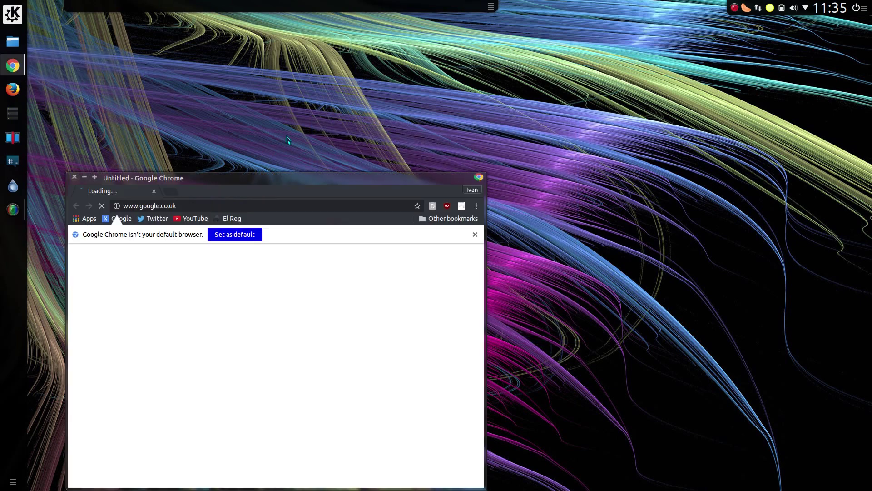
left_click(72, 7)
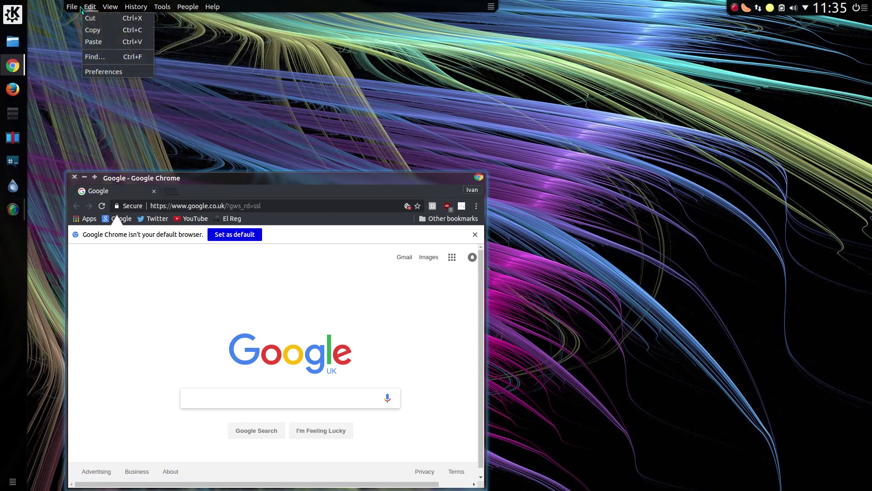
left_click(77, 19)
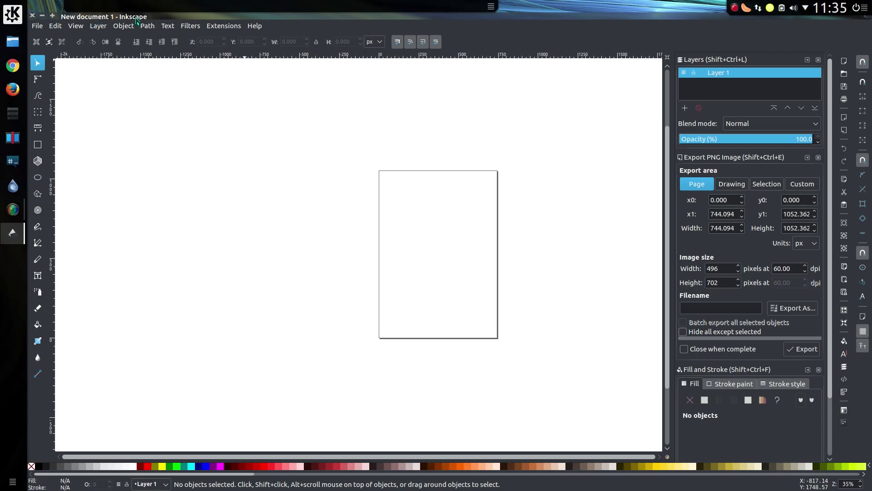
left_click(33, 15)
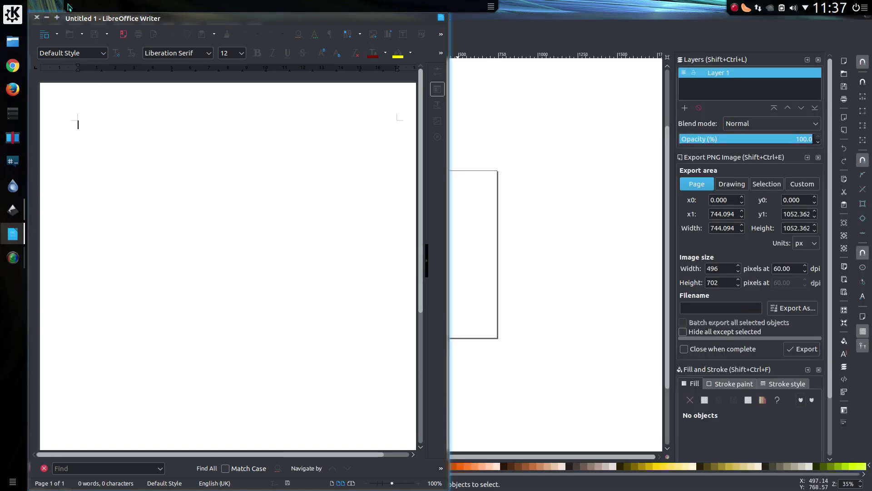
left_click(38, 19)
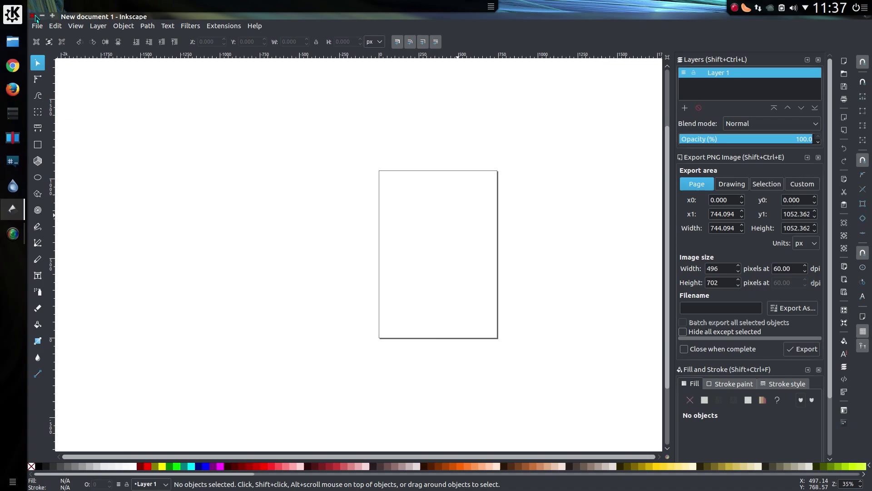
- Open Dolphin's Home folder, enable 'Use single button for application menu', and check Dolphin's menus through it
left_click(32, 15)
left_click(13, 42)
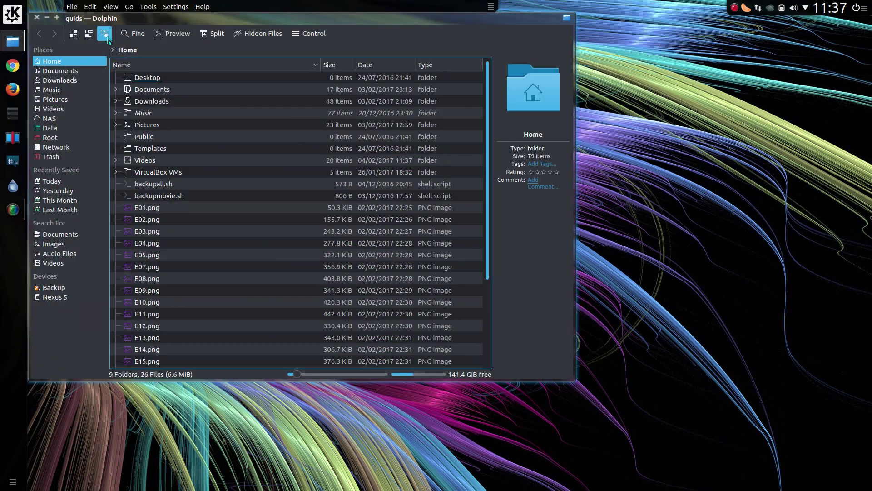
right_click(73, 10)
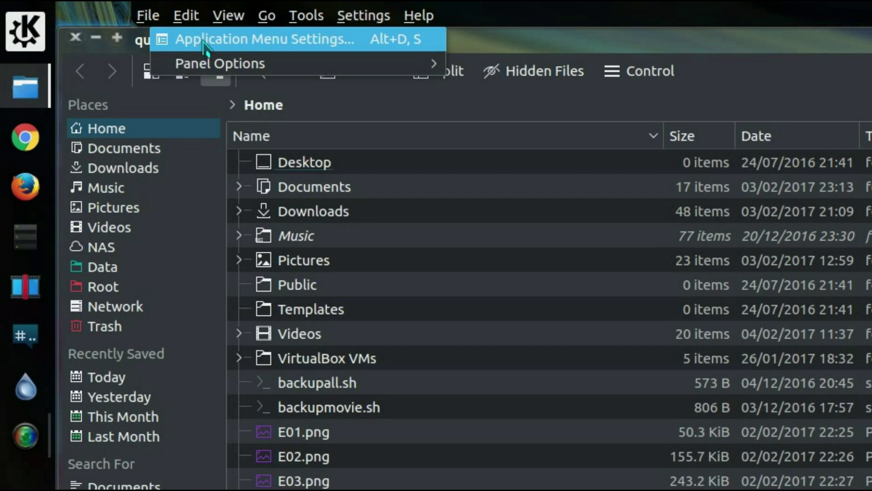
left_click(201, 43)
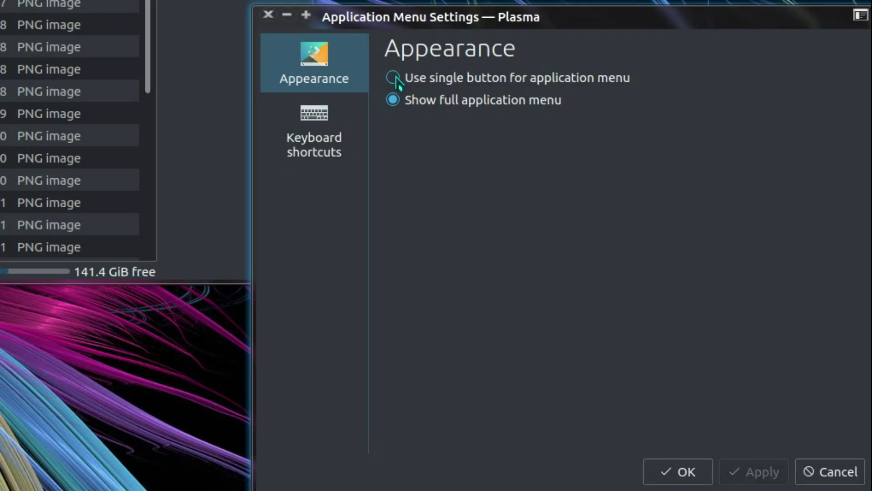
left_click(394, 78)
left_click(740, 475)
left_click(677, 472)
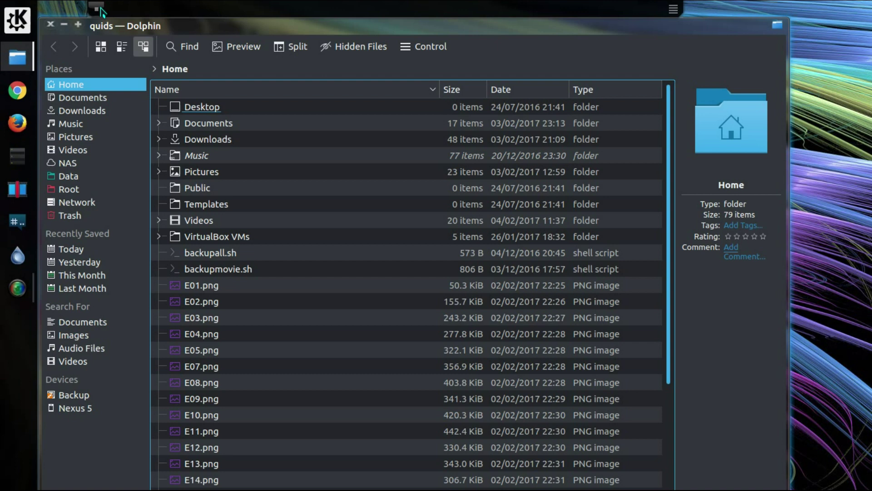
left_click(98, 8)
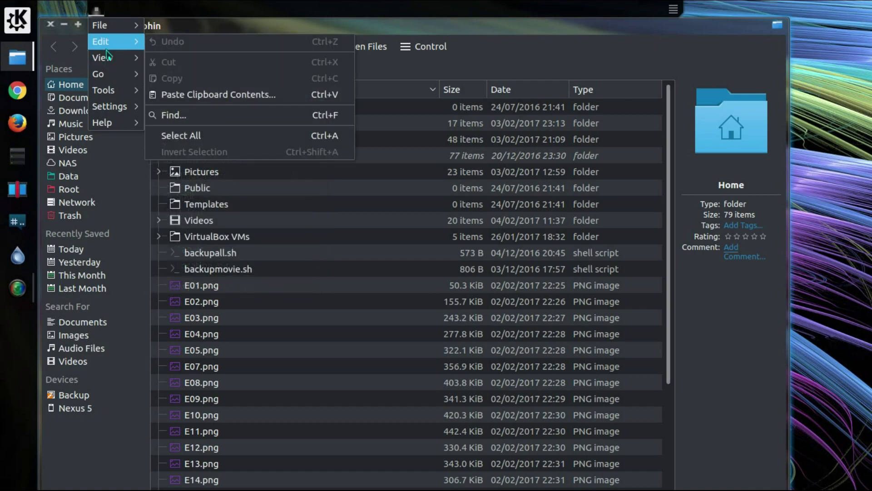
key("Escape")
key("Escape")
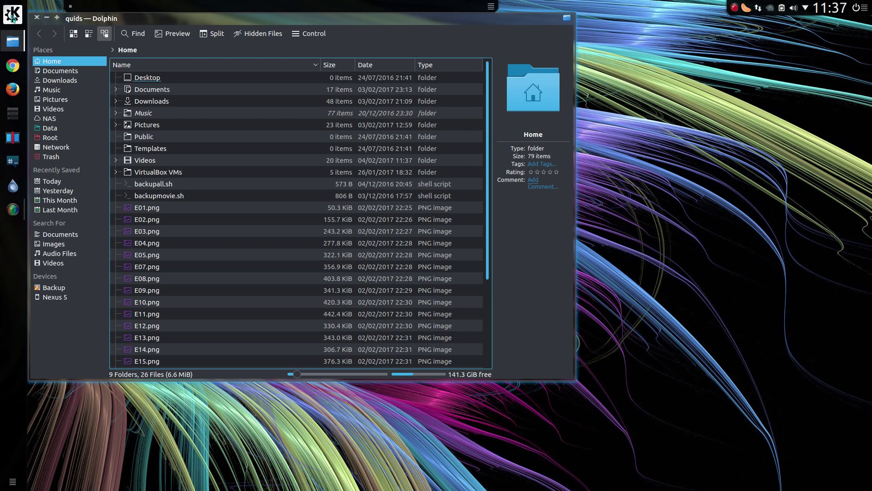
- Launch System Settings from the application launcher and go to Application Style
left_click(13, 15)
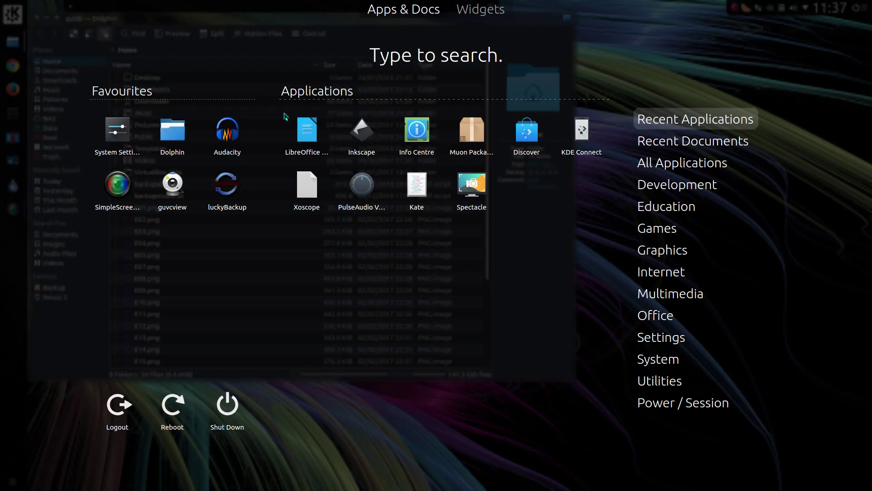
left_click(117, 132)
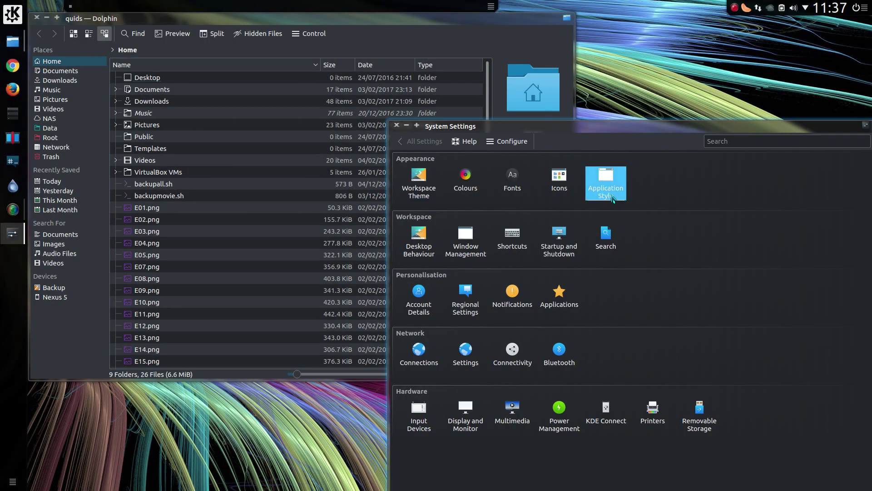
left_click(609, 191)
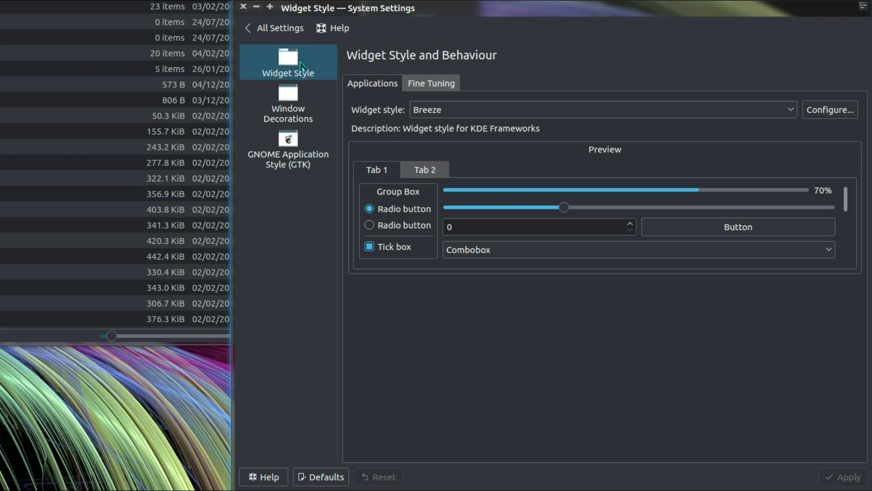
- On the Fine Tuning tab, set Menubar style to 'In application' and apply it
left_click(445, 84)
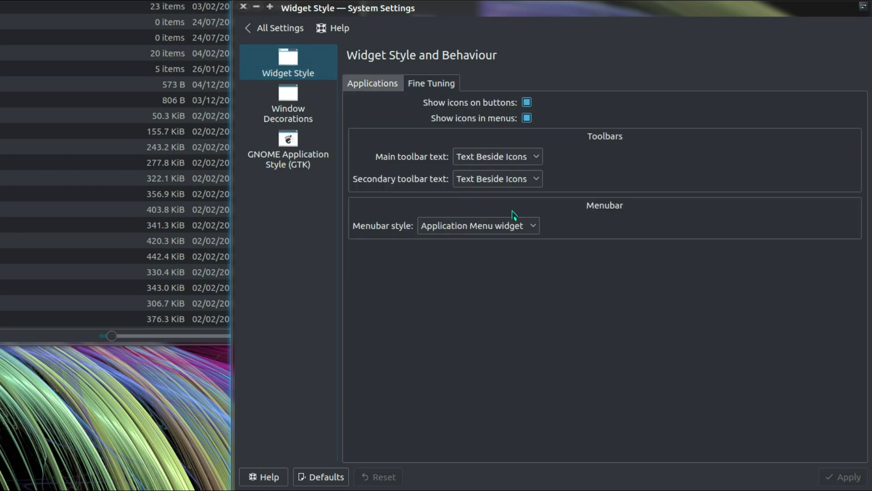
left_click(511, 231)
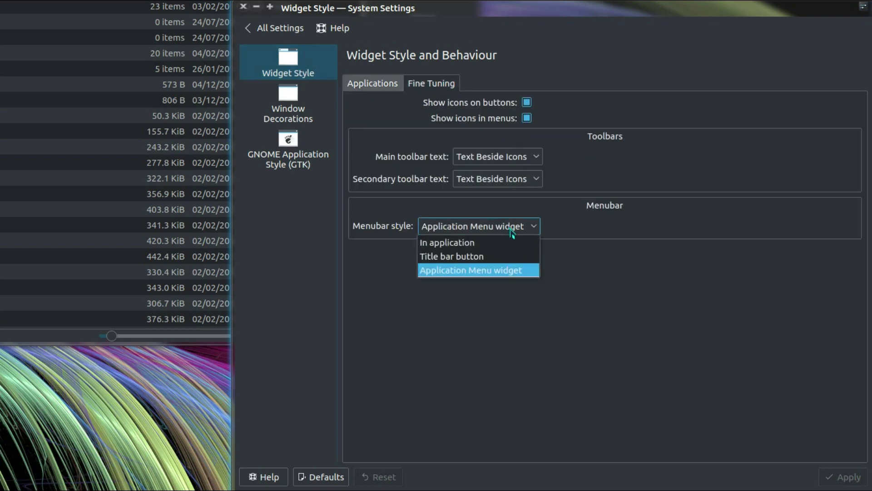
left_click(508, 245)
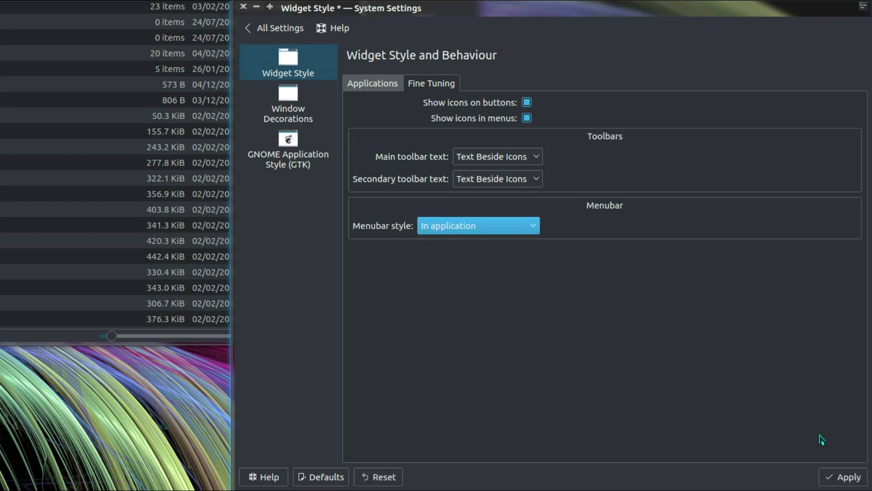
left_click(843, 474)
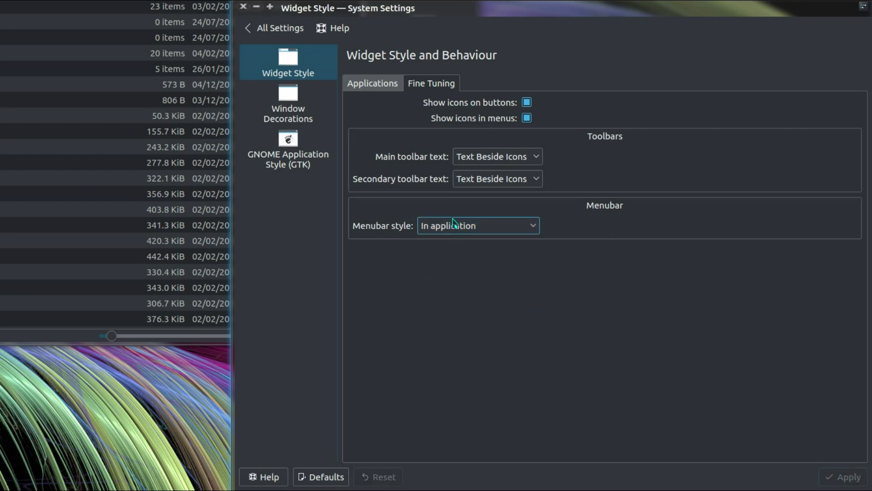
left_click(467, 231)
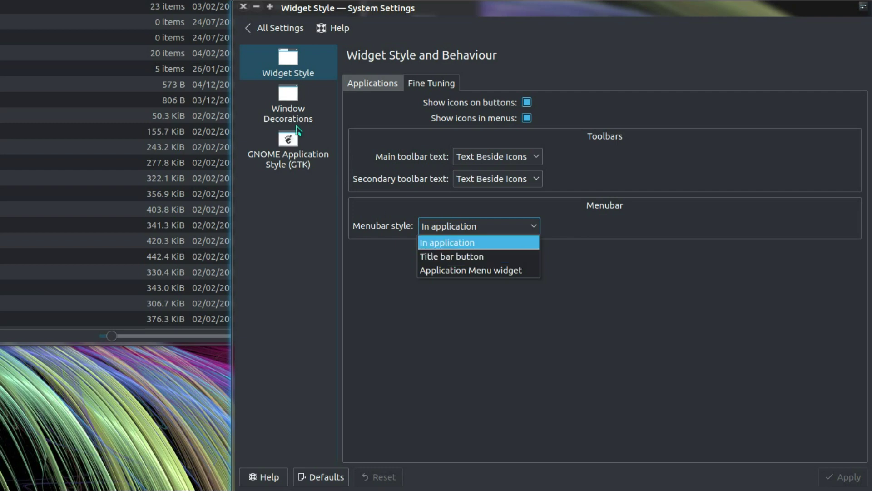
- Add the Application menu (≡) button to the titlebar in Window Decorations > Buttons and apply
left_click(290, 109)
left_click(433, 86)
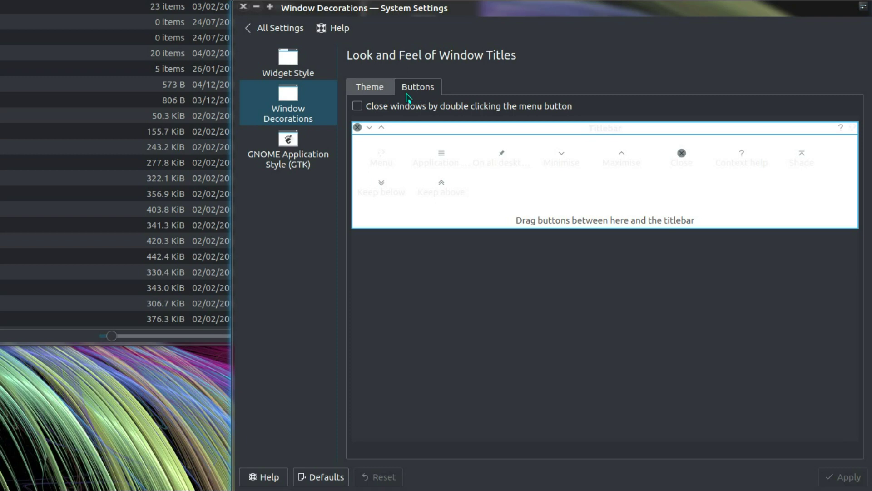
left_click_drag(444, 155, 402, 133)
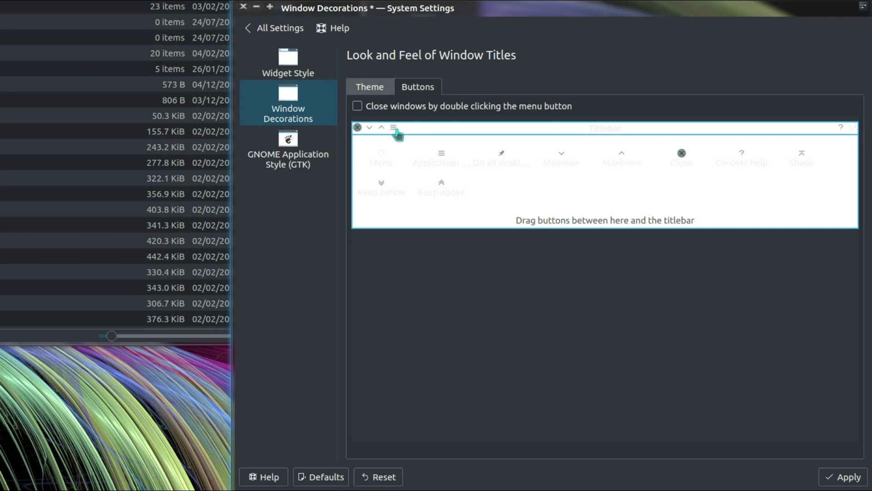
left_click(845, 477)
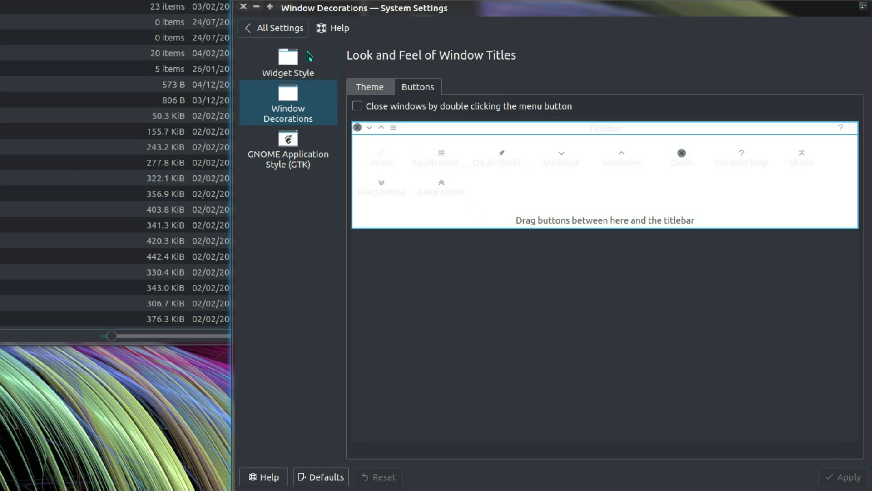
left_click(296, 69)
- Set Menubar style to 'Title bar button' and apply it
left_click(495, 227)
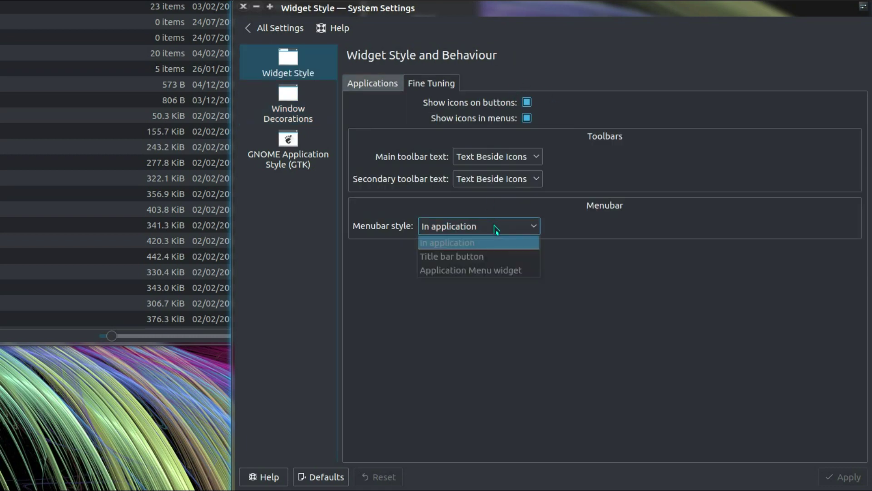
left_click(502, 262)
left_click(844, 477)
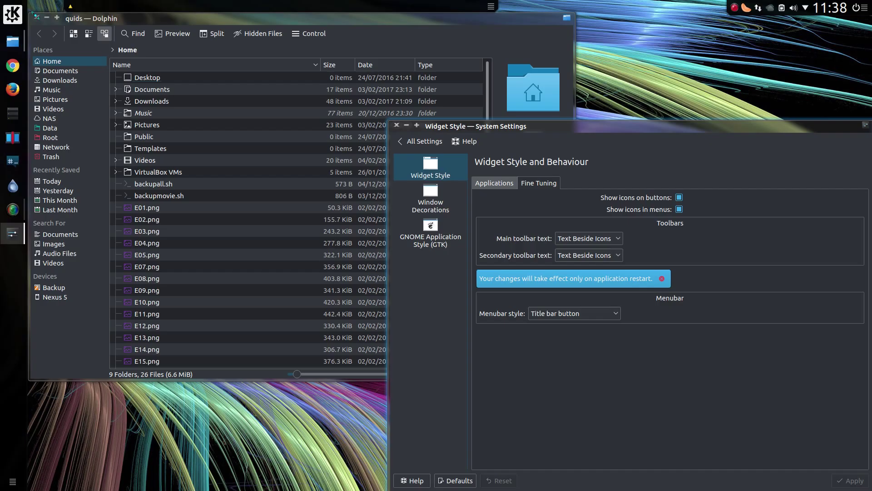
- Restart Dolphin to see the new menubar, then bring System Settings back
left_click(32, 8)
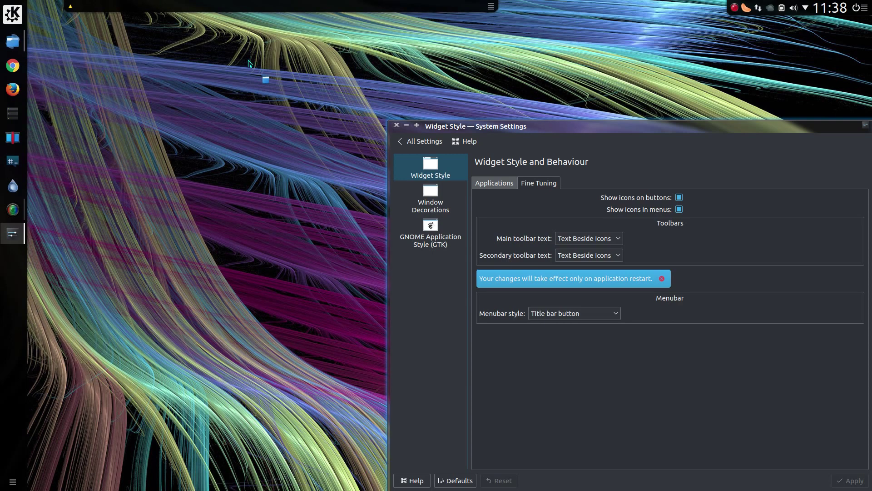
left_click(54, 4)
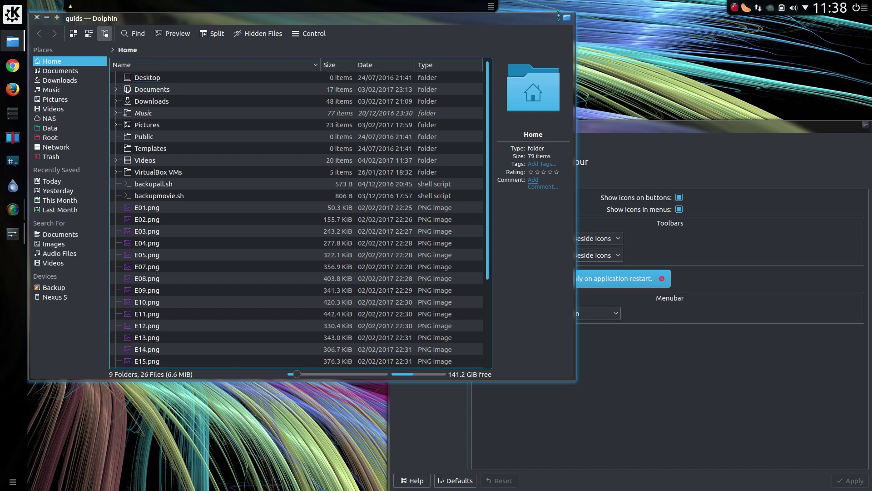
left_click(649, 132)
- Keep Breeze as the widget style and drag the ≡ button out of the titlebar layout
left_click(444, 198)
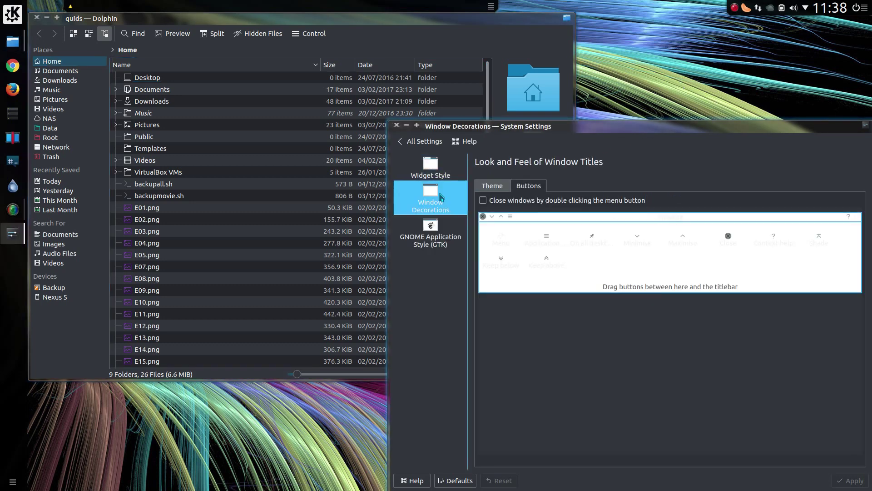
left_click(431, 168)
left_click(494, 183)
left_click(559, 204)
left_click(559, 216)
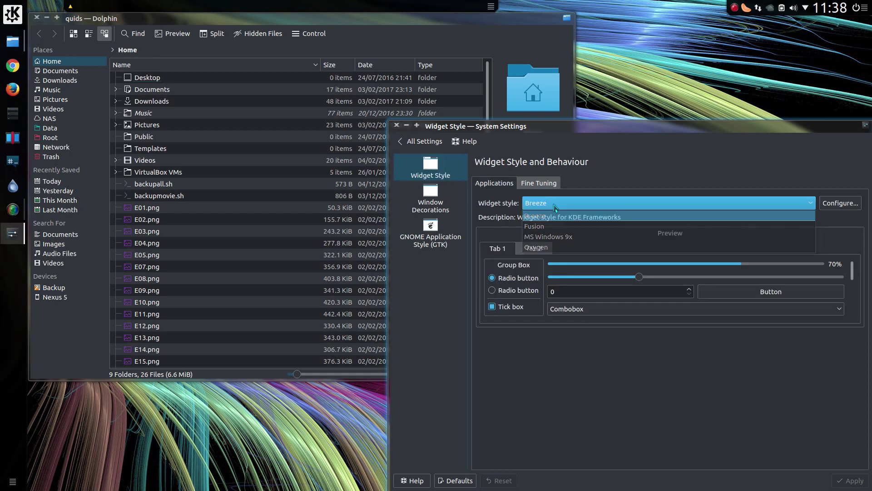
left_click(440, 194)
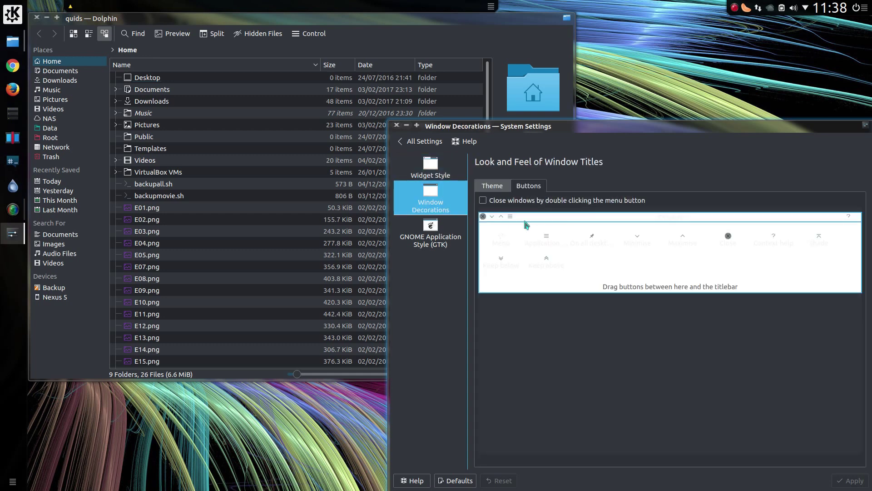
left_click_drag(511, 220, 571, 253)
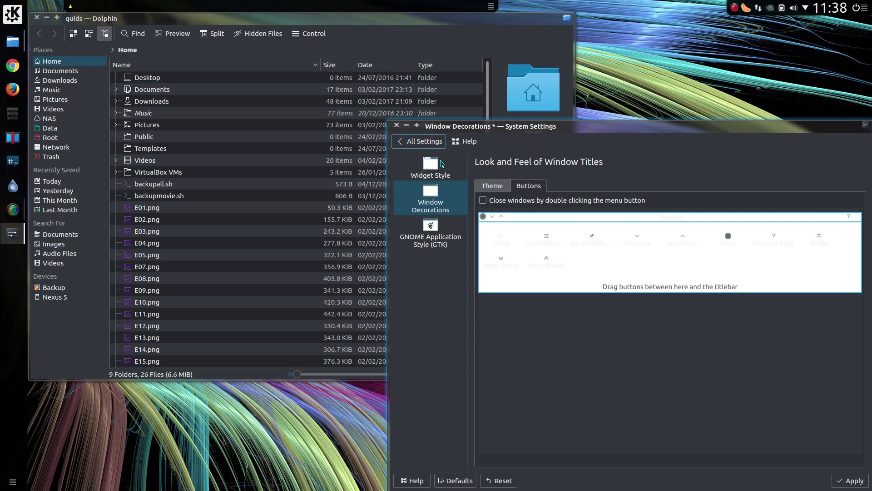